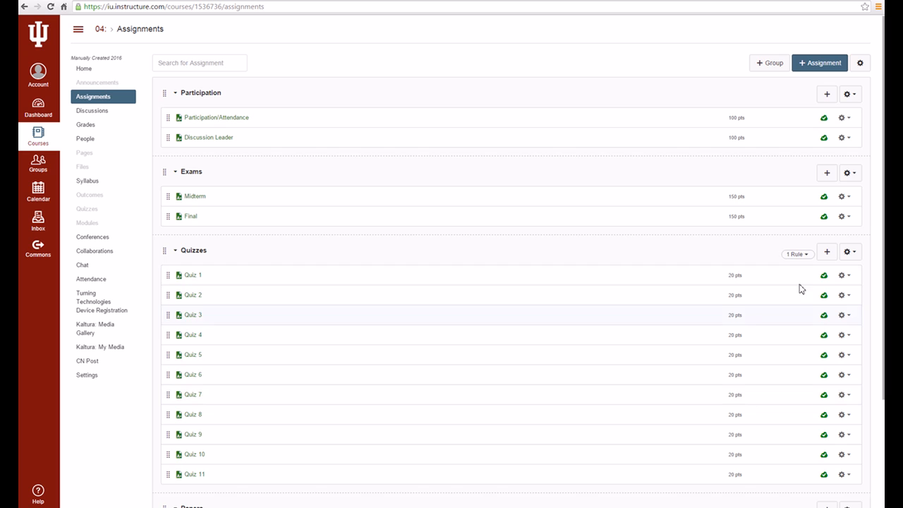
- Start a new assignment named Extra Credit, keeping it at 0 points in the Participation group
click(813, 65)
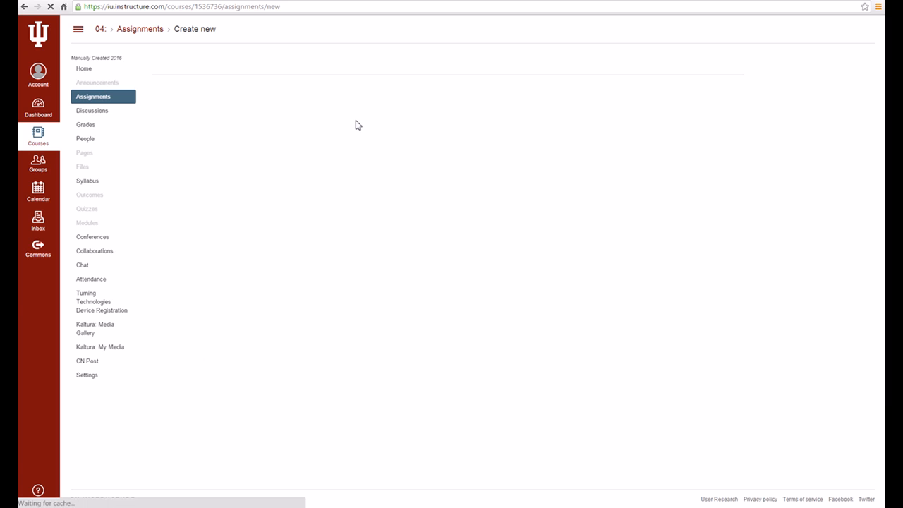
click(297, 95)
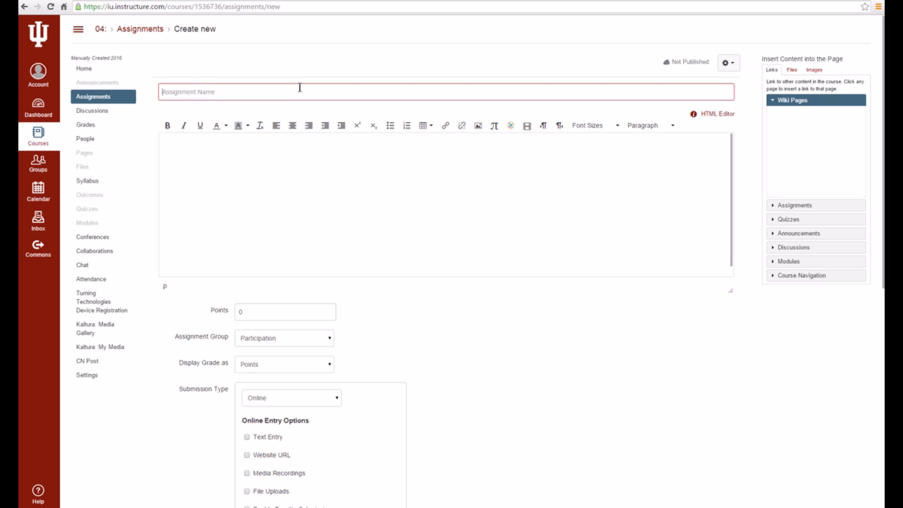
text(Extra Credit)
click(248, 313)
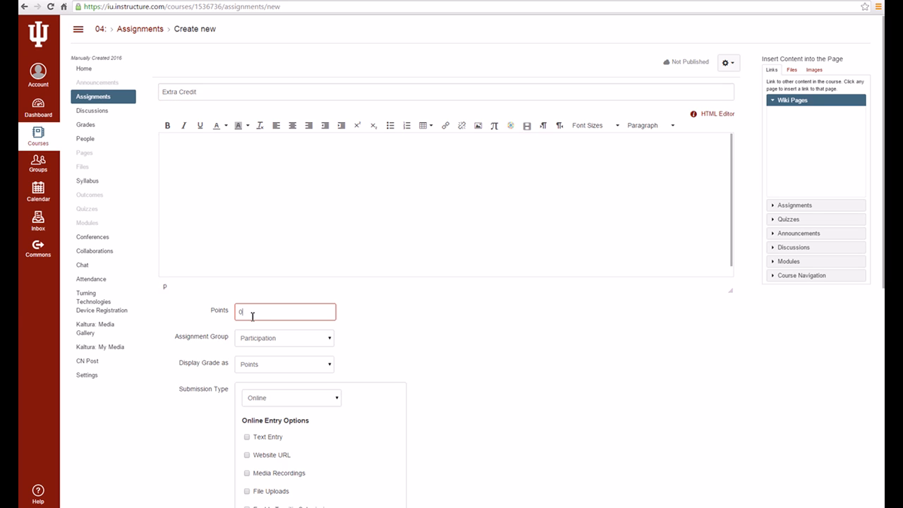
click(277, 345)
click(277, 346)
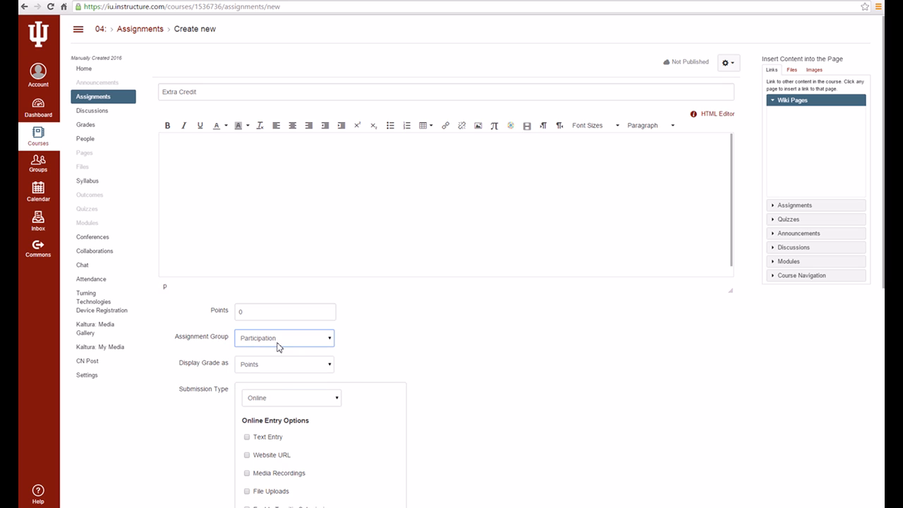
- Set the assignment's submission type to No Submission, and save and publish it
click(298, 399)
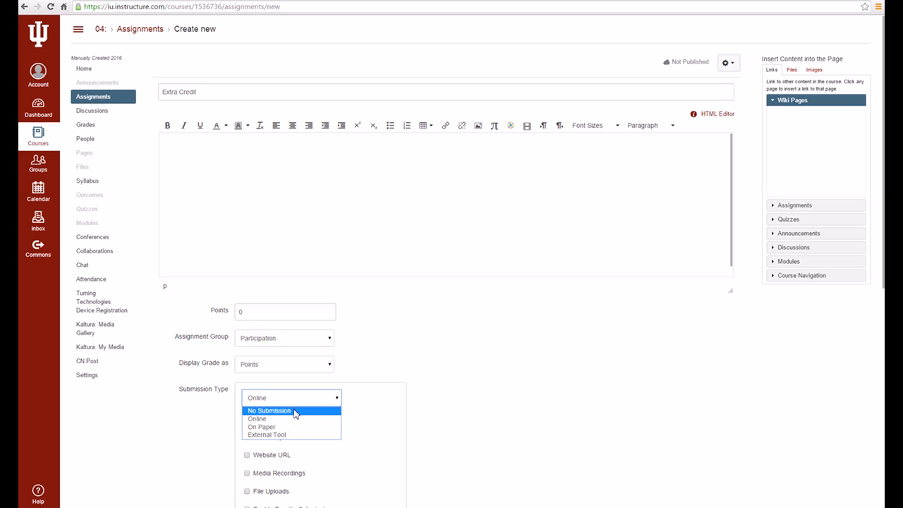
click(297, 411)
scroll(459, 342, down, 4)
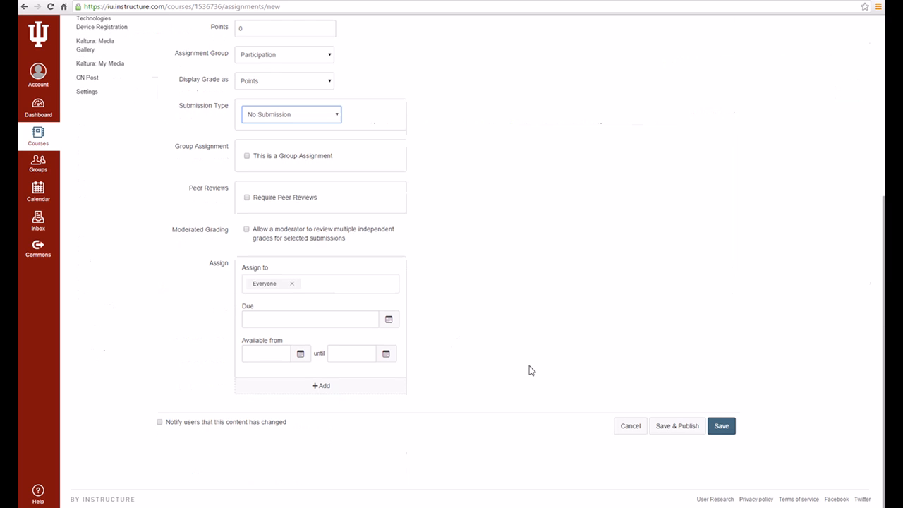
click(683, 428)
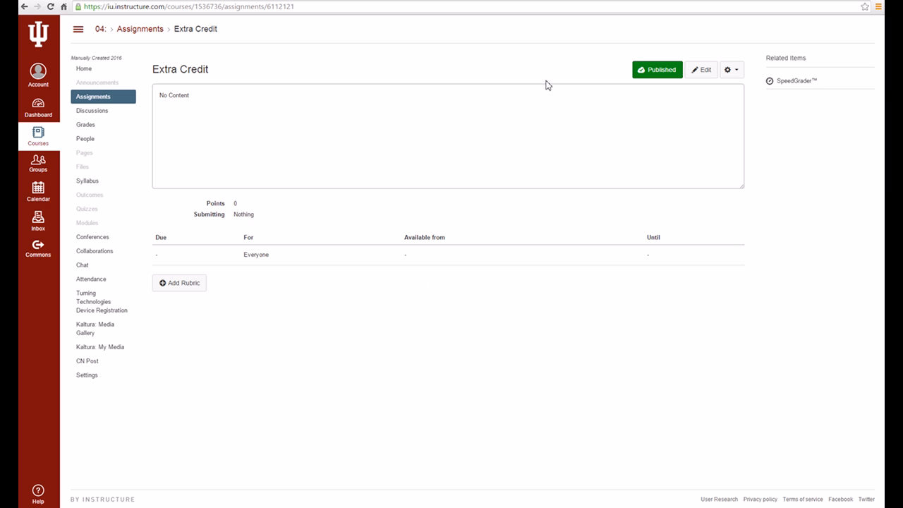
- Return to the course's assignments list and switch to the assignments page of the Weighted Grades course
click(153, 33)
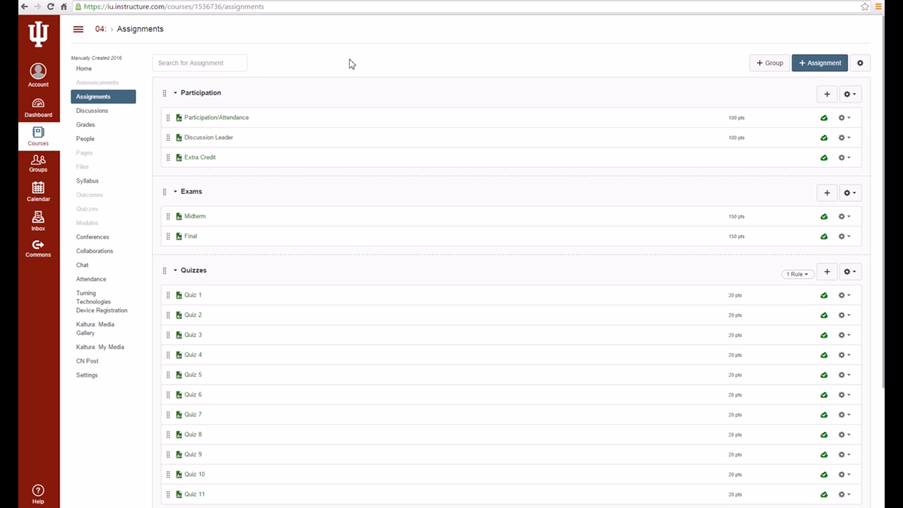
click(334, 2)
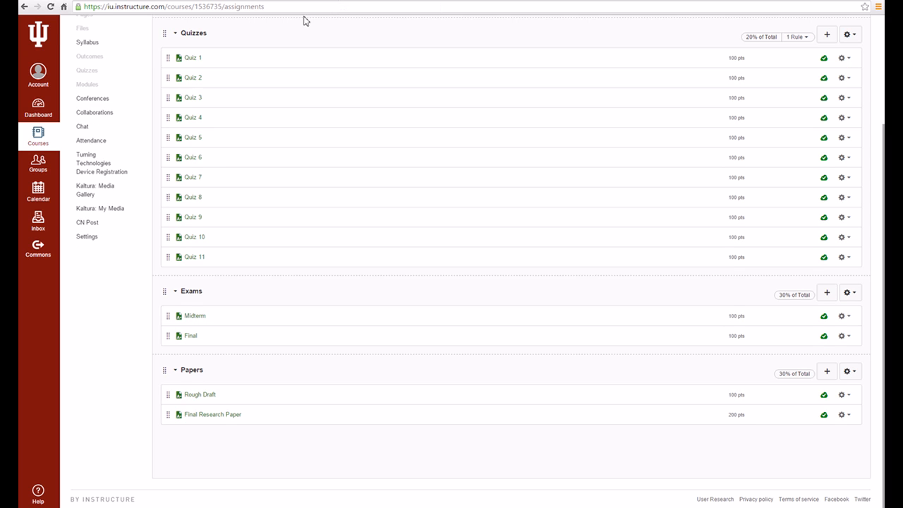
scroll(258, 171, up, 2)
scroll(258, 172, up, 1)
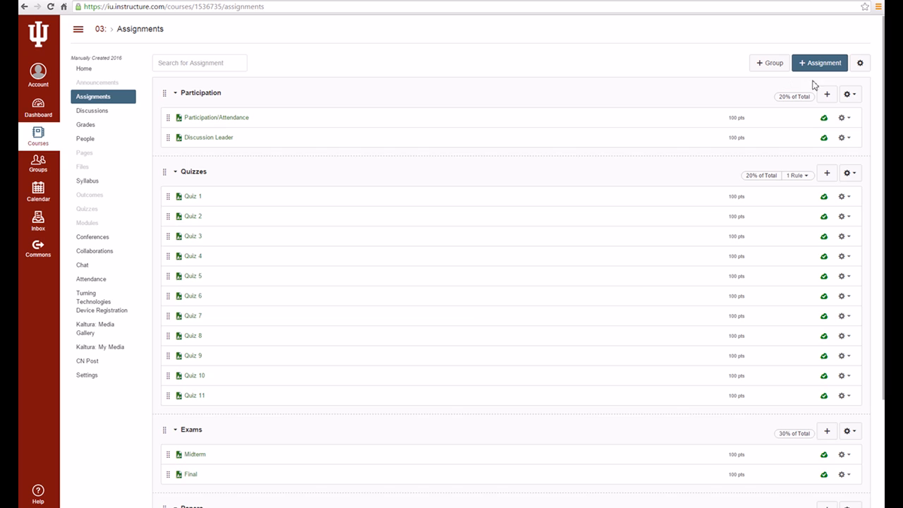
- Add an Extra Credit assignment worth 0 points to the weighted Participation group and publish it
click(827, 97)
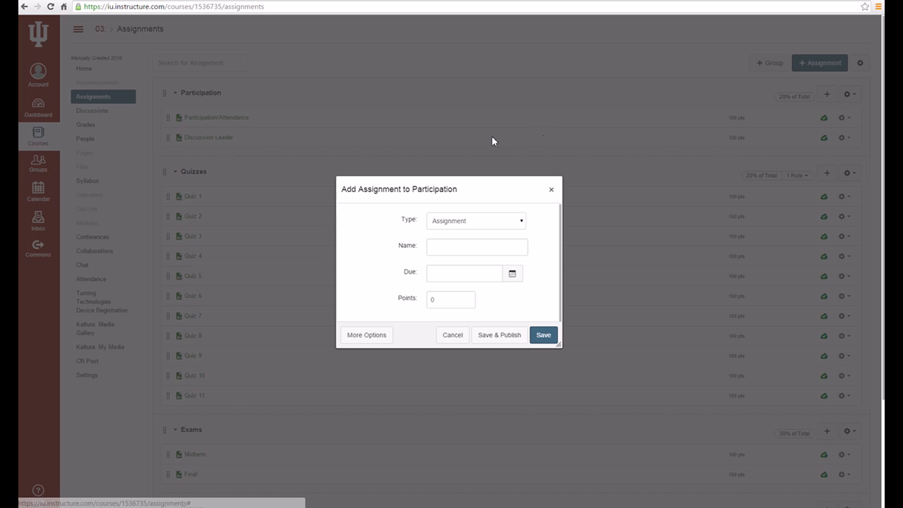
click(457, 244)
text(Extra Credit)
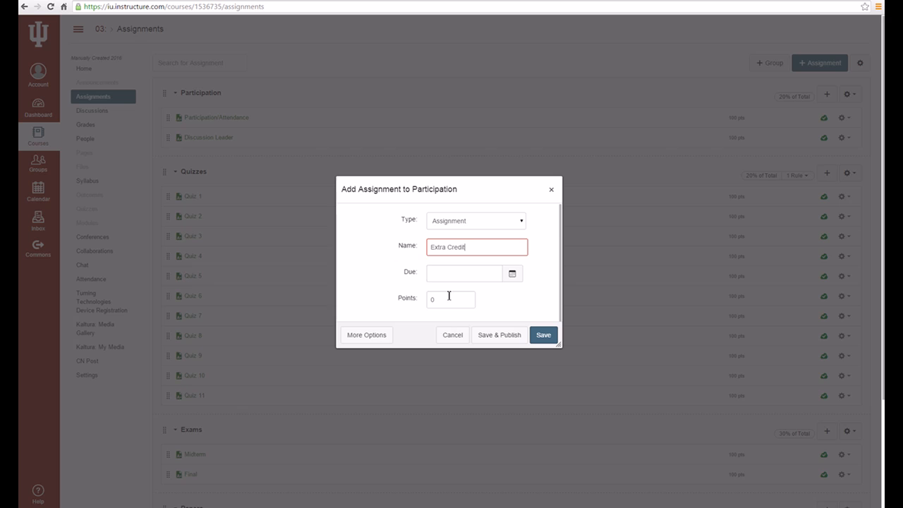
click(515, 335)
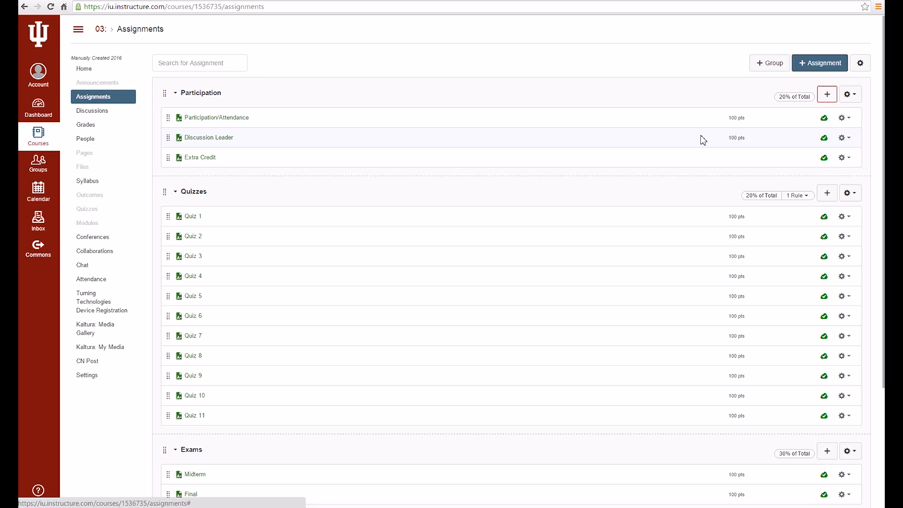
- Delete the Extra Credit assignment from the Participation group
click(844, 159)
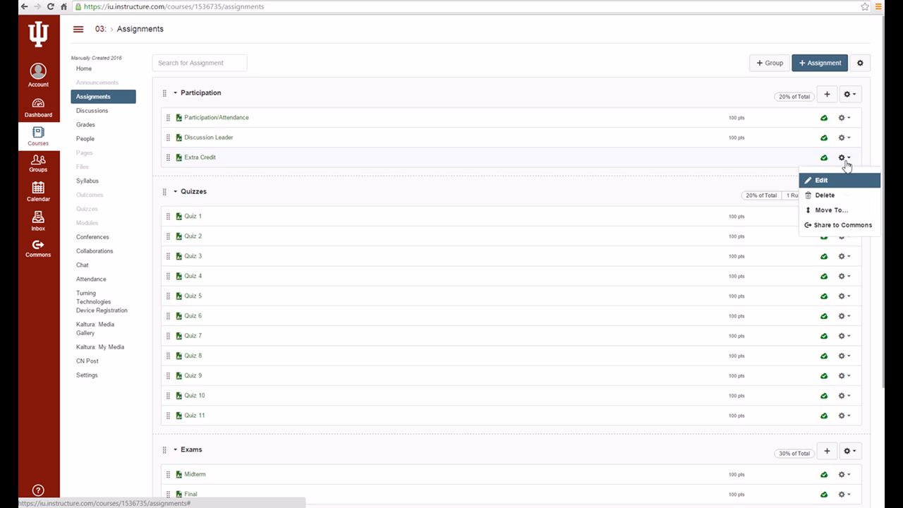
click(667, 94)
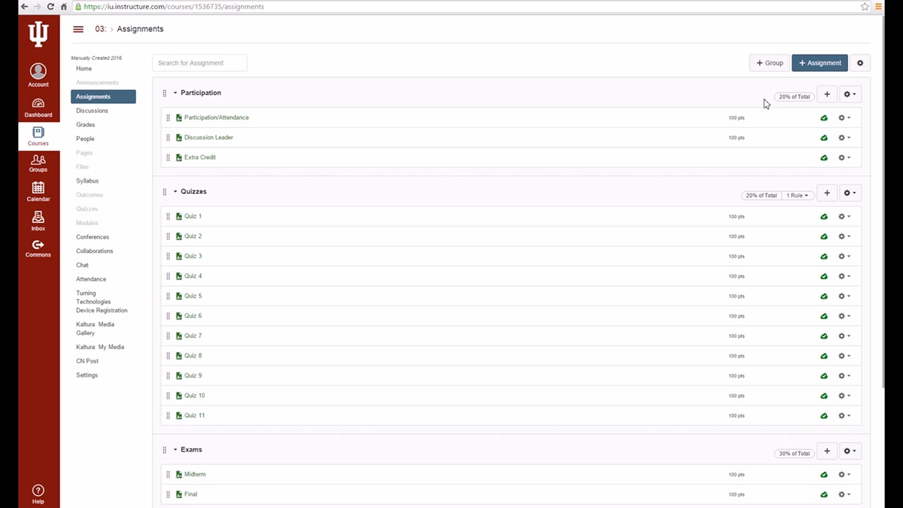
click(843, 158)
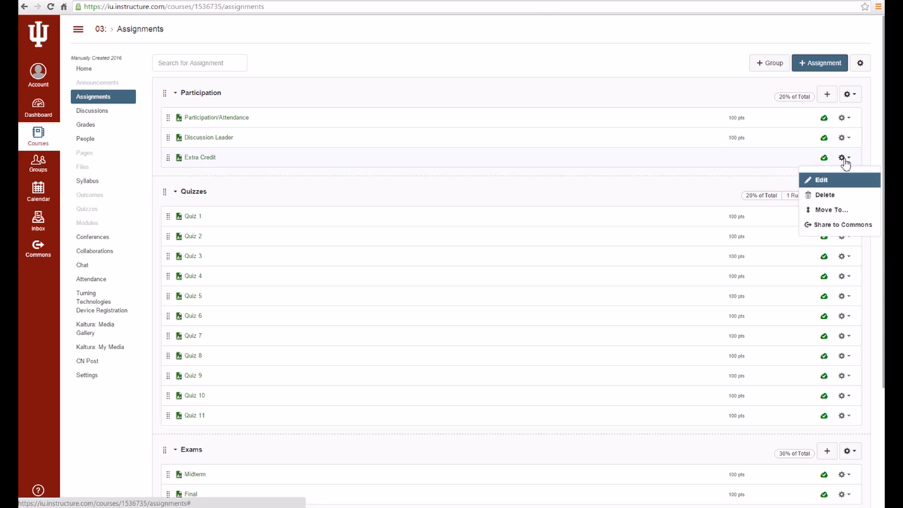
click(824, 197)
click(486, 83)
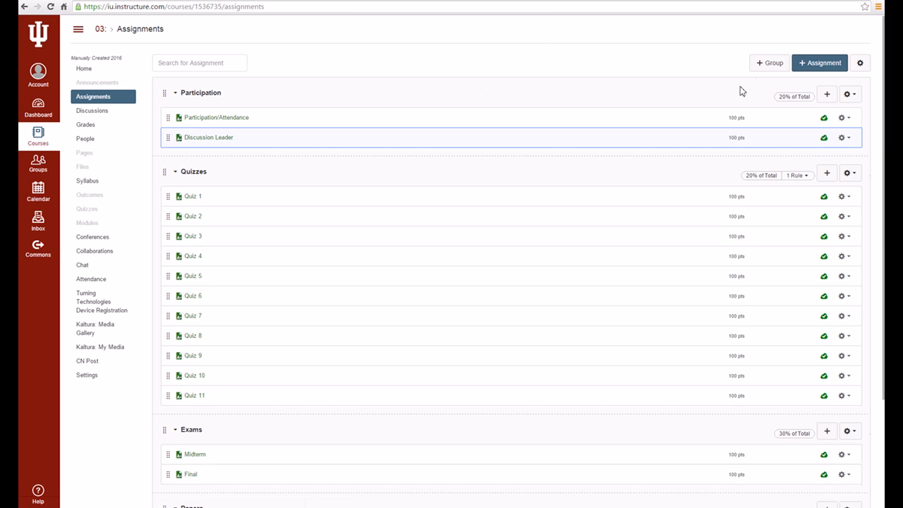
- Create an assignment group named Extra Credit weighted at 1% of the total grade
click(768, 64)
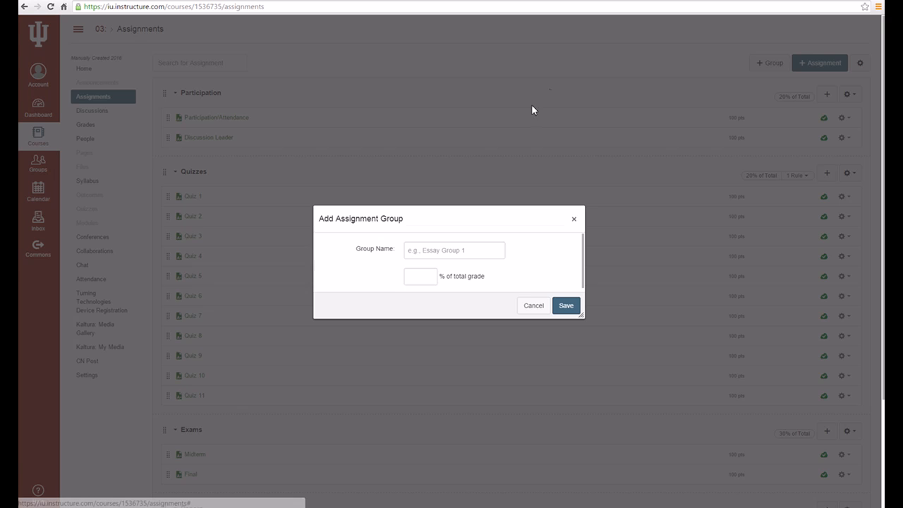
click(459, 252)
text(Extra)
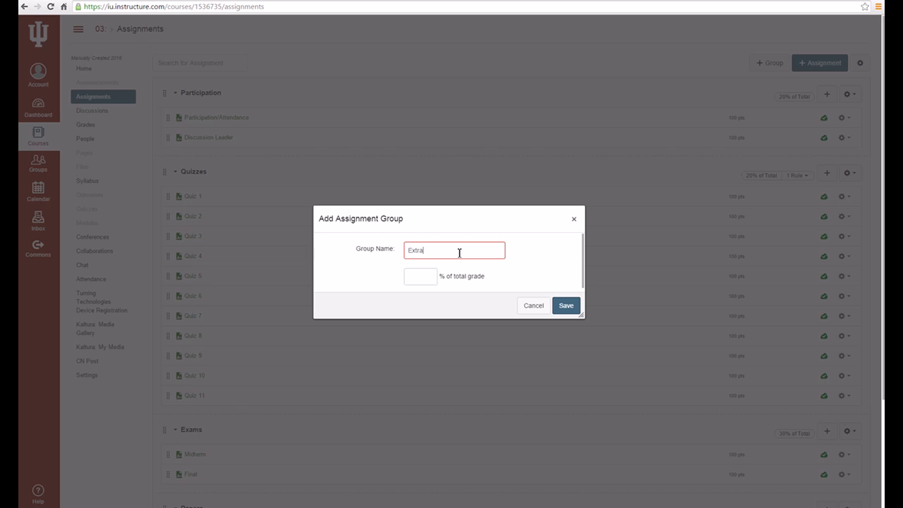
text( Credit)
click(419, 273)
text(1)
click(566, 305)
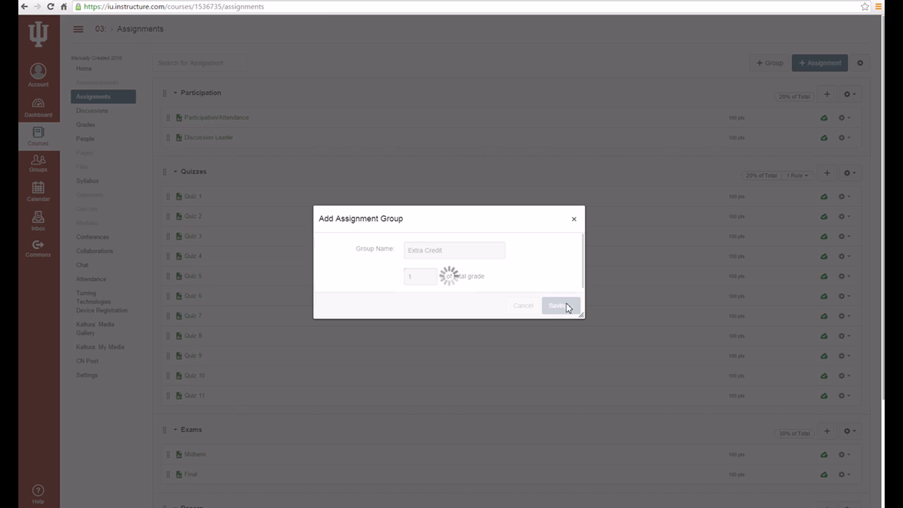
- Add an Extra Credit assignment worth 100 points to the Extra Credit group and publish it
scroll(557, 298, down, 3)
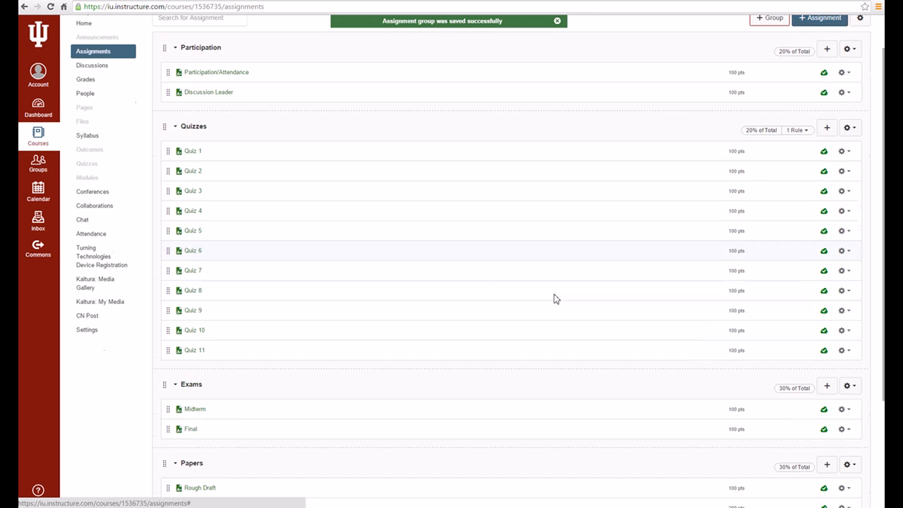
click(826, 395)
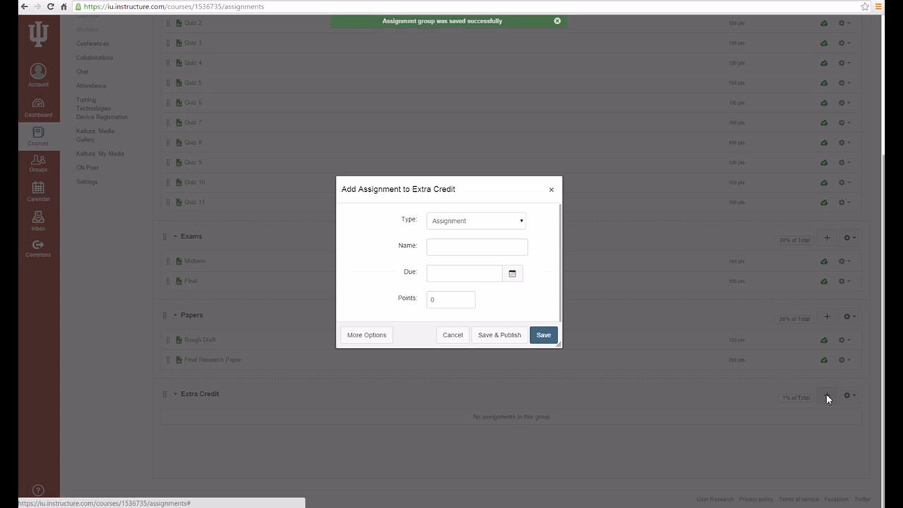
text(Extra Credit)
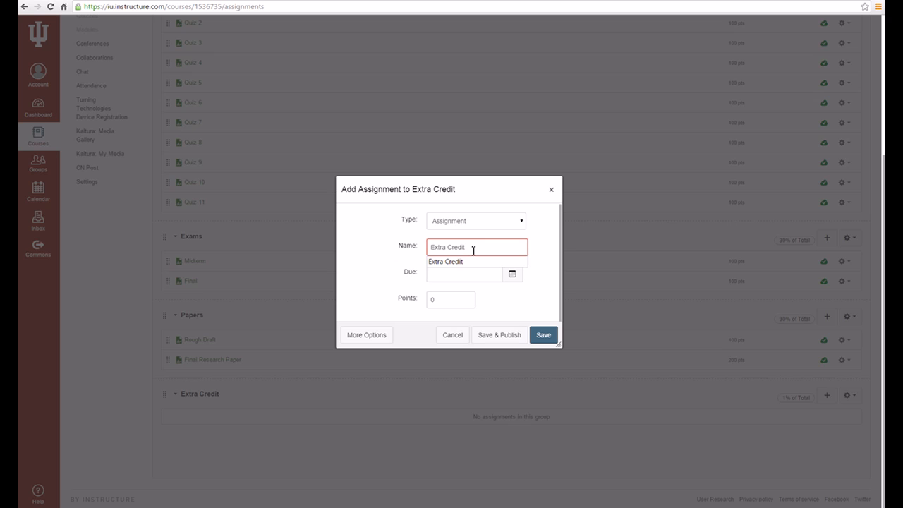
click(448, 297)
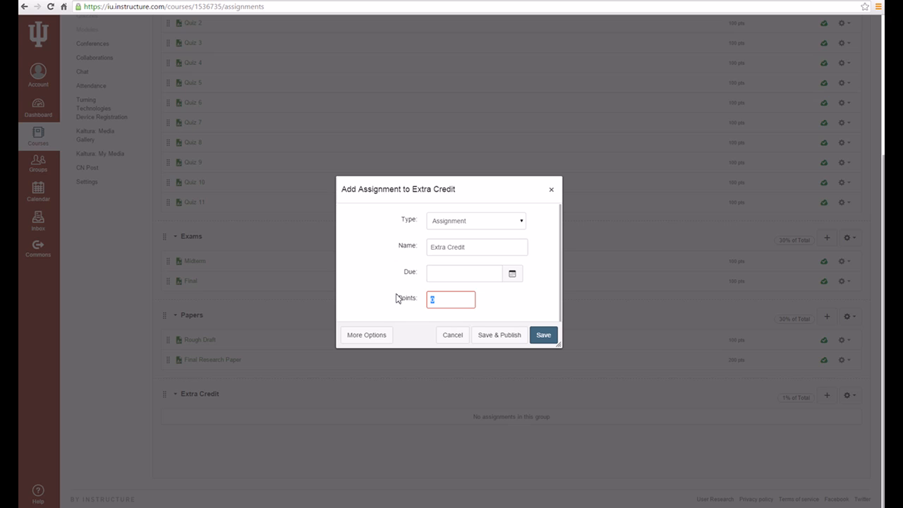
text(100)
click(494, 337)
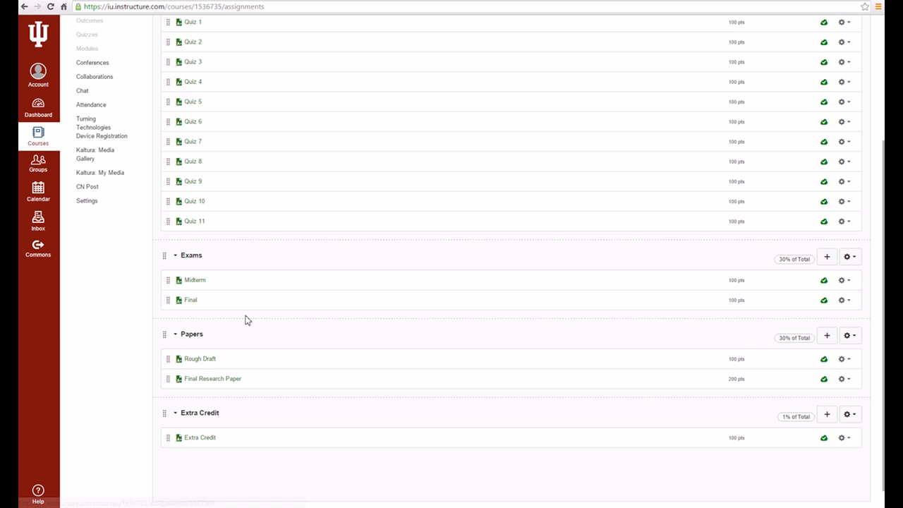
scroll(792, 369, up, 2)
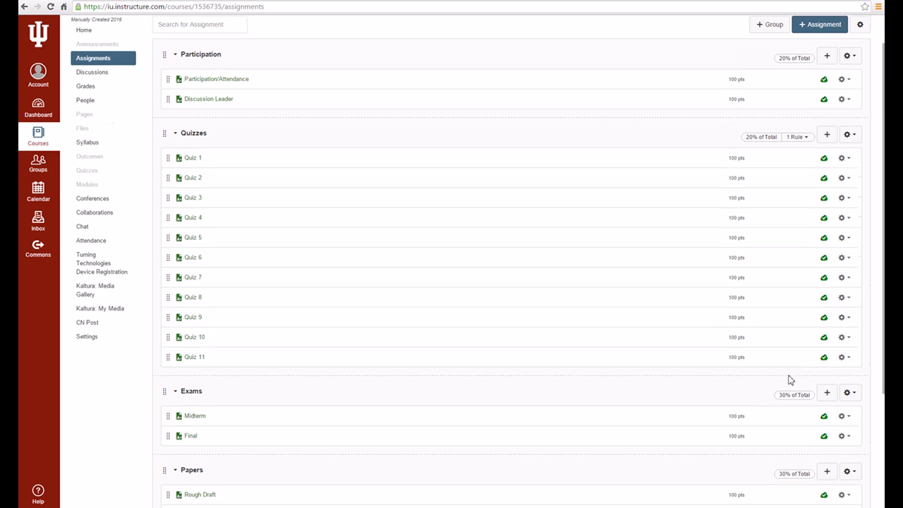
scroll(740, 387, down, 2)
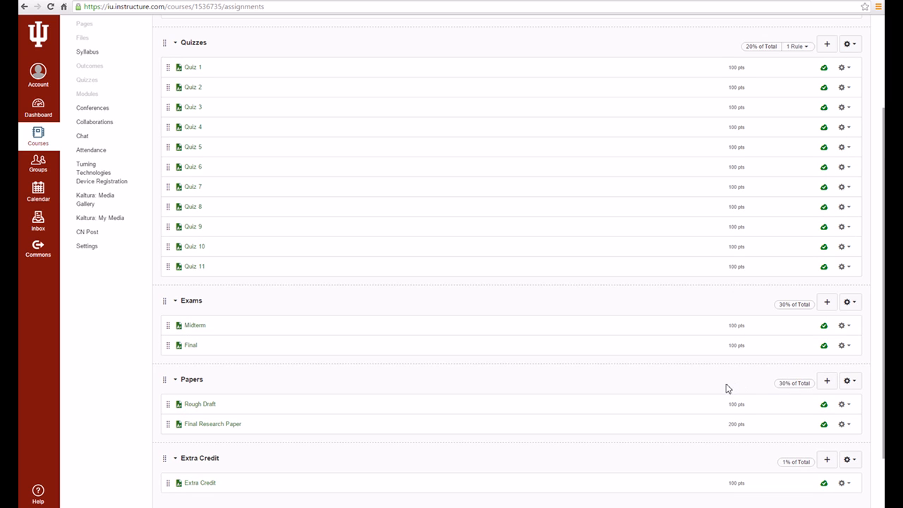
scroll(729, 395, down, 1)
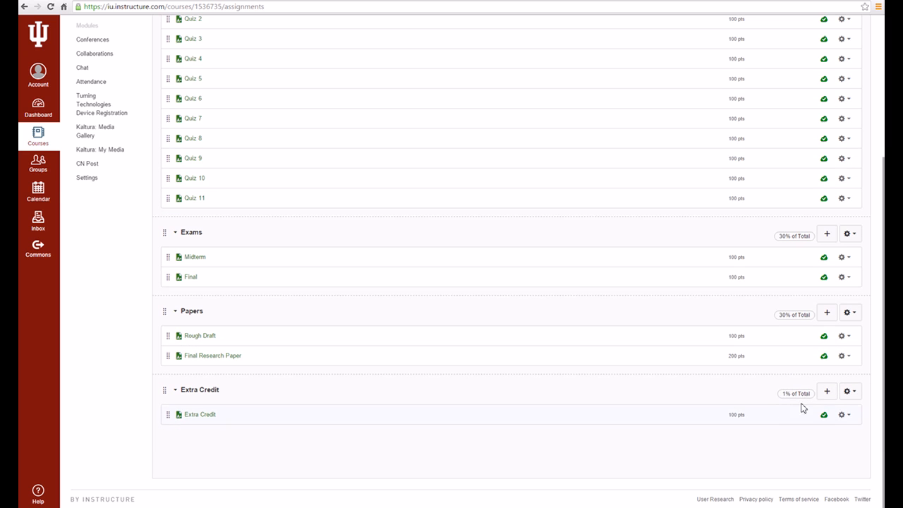